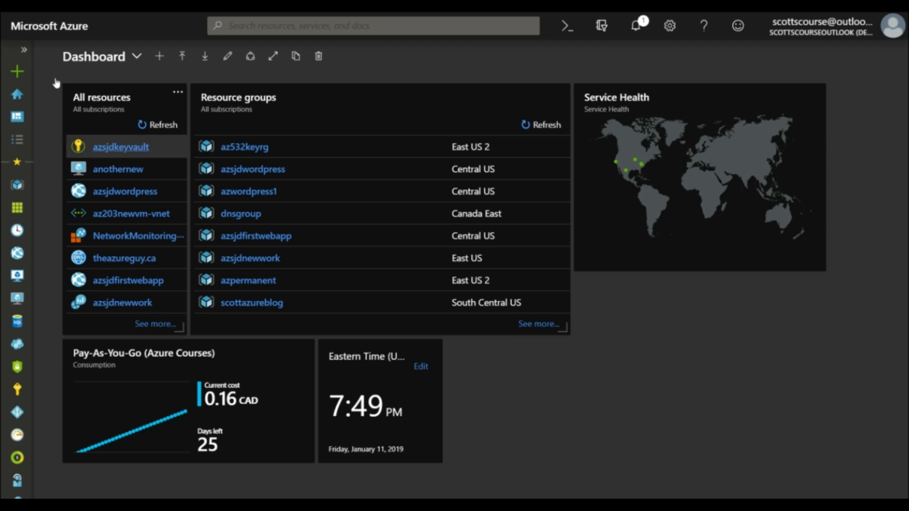
Step: Find Key Vault in the marketplace, review its description page, and return to the dashboard without creating one
{"action": "left_click", "coordinate": [11, 71]}
{"action": "type", "text": "key vau"}
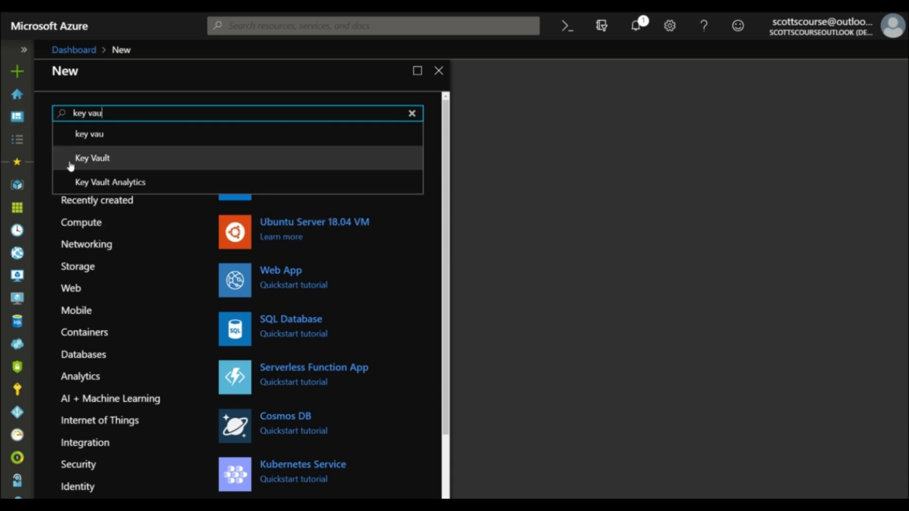
{"action": "left_click", "coordinate": [90, 161]}
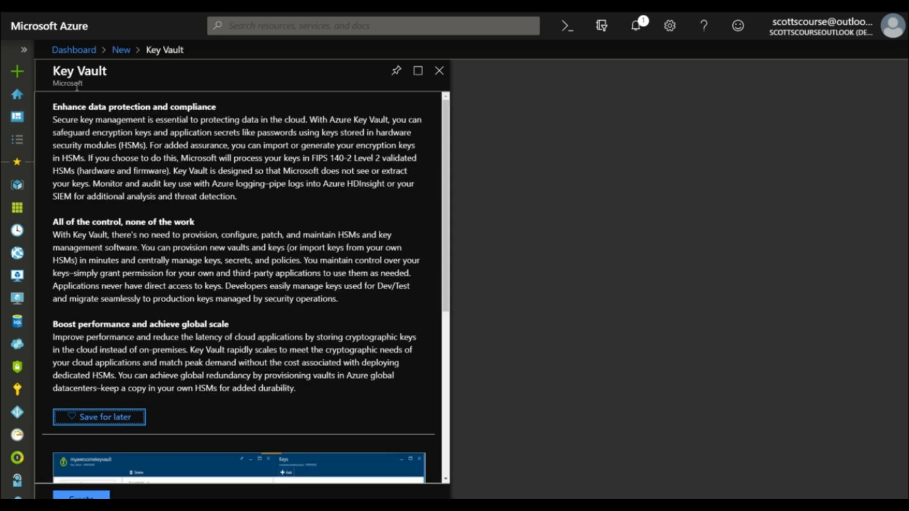
{"action": "scroll", "coordinate": [173, 182], "scroll_direction": "down", "scroll_amount": 5}
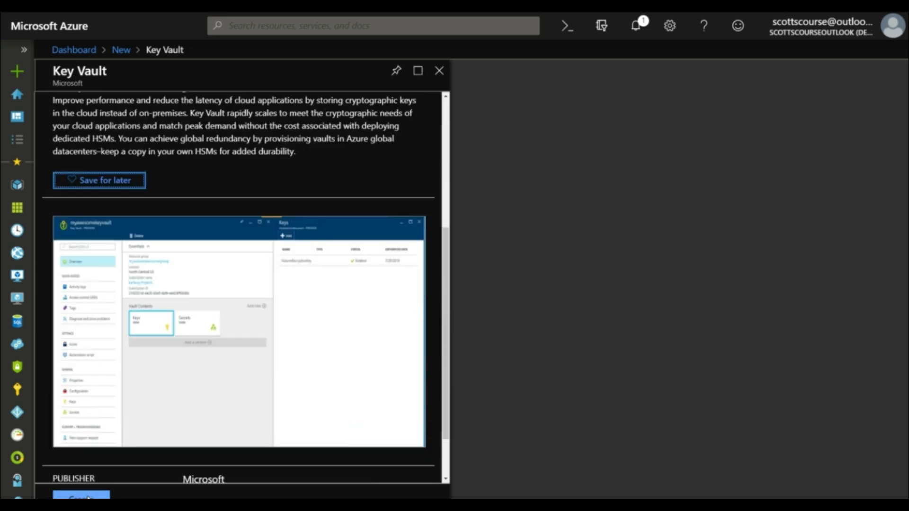
{"action": "left_click", "coordinate": [439, 72]}
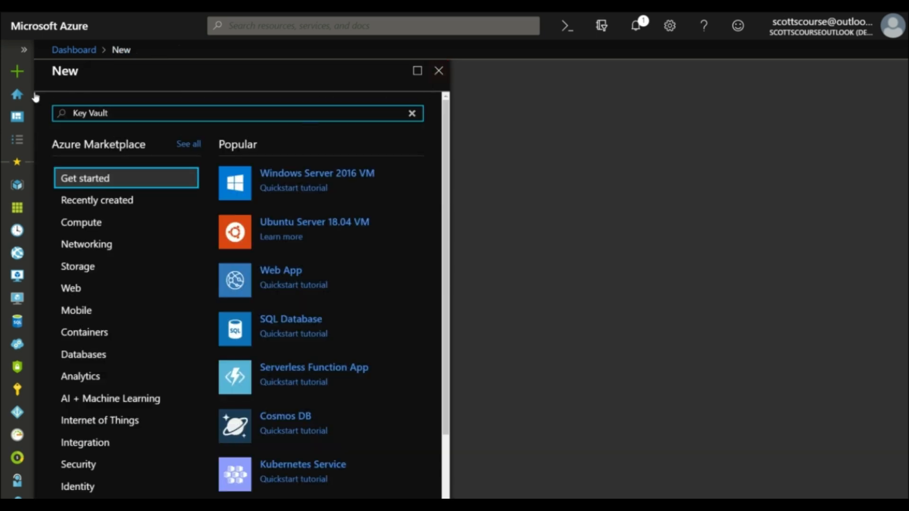
{"action": "left_click", "coordinate": [75, 50]}
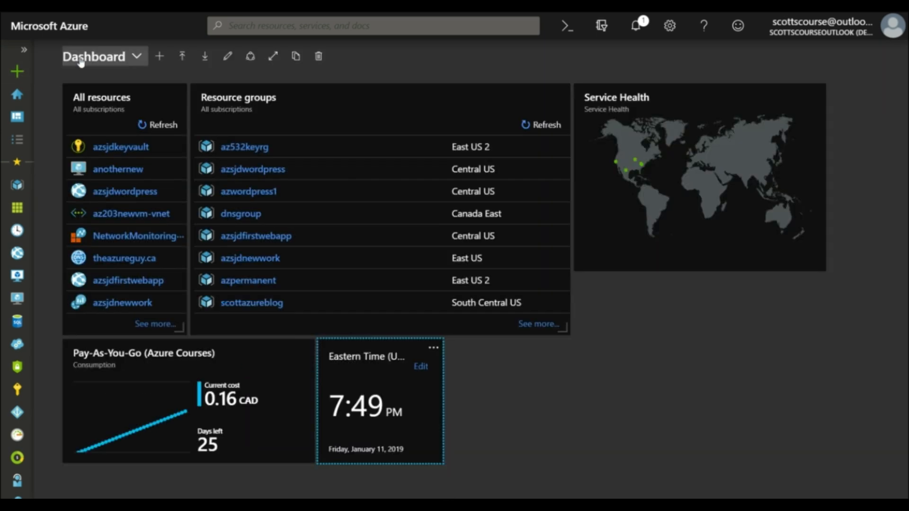
Step: Open the azsjdkeyvault key vault from the dashboard and show its list of keys
{"action": "left_click", "coordinate": [118, 148]}
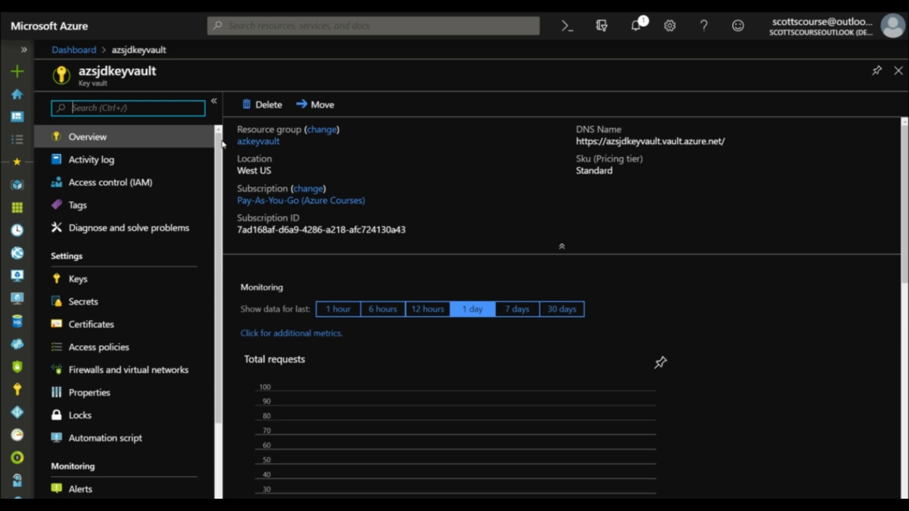
{"action": "scroll", "coordinate": [218, 171], "scroll_direction": "down", "scroll_amount": 1}
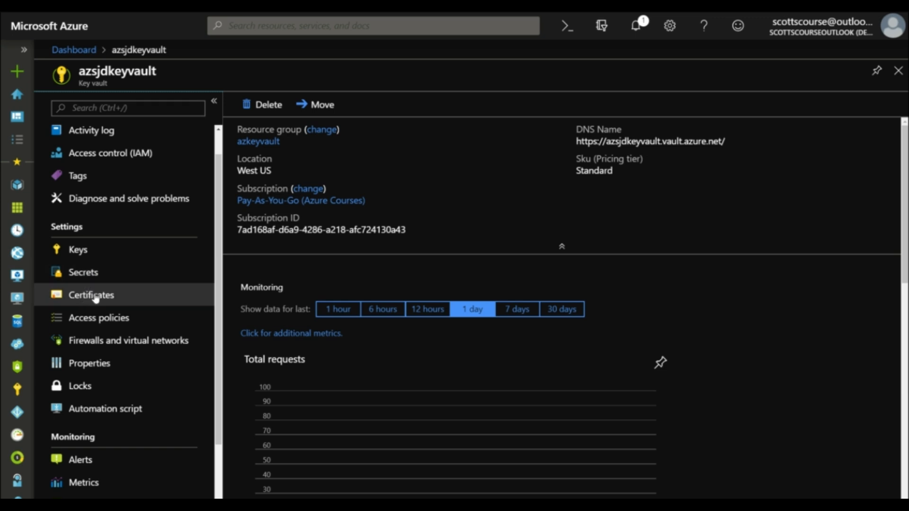
{"action": "left_click", "coordinate": [81, 252]}
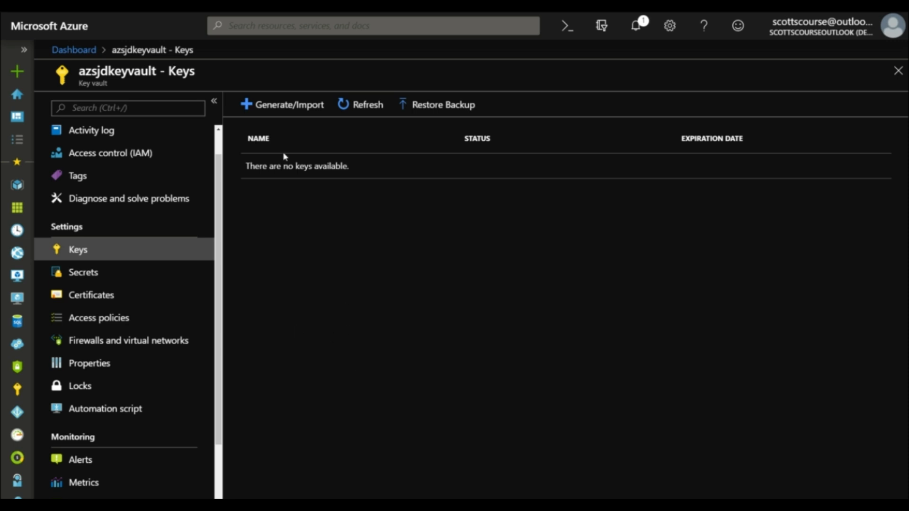
Step: Generate an enabled key named azsjddiskencryption in the vault, keeping the RSA type and 2048 key size
{"action": "left_click", "coordinate": [291, 107]}
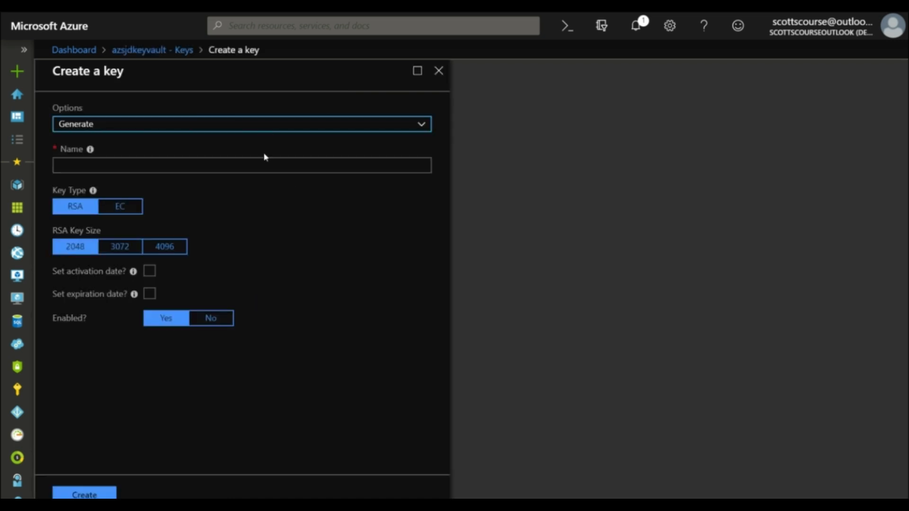
{"action": "left_click", "coordinate": [100, 162]}
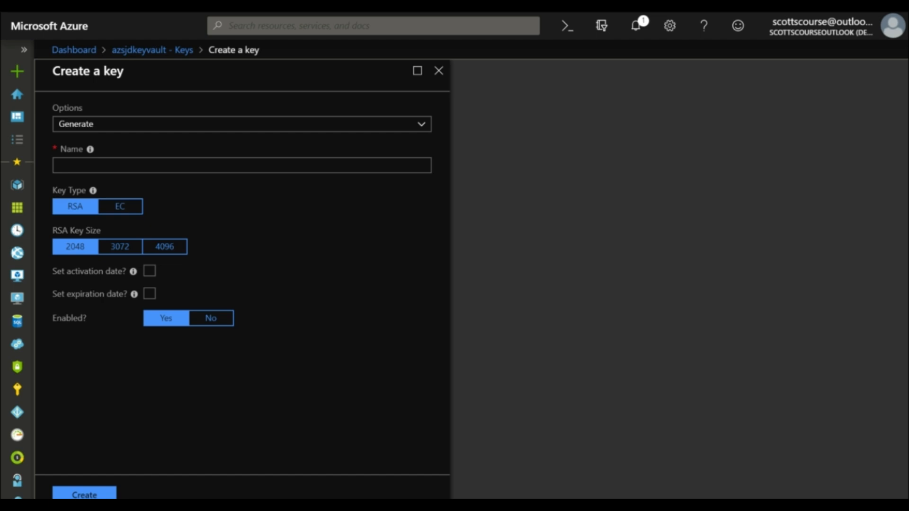
{"action": "left_click", "coordinate": [112, 164]}
{"action": "type", "text": "azsjd"}
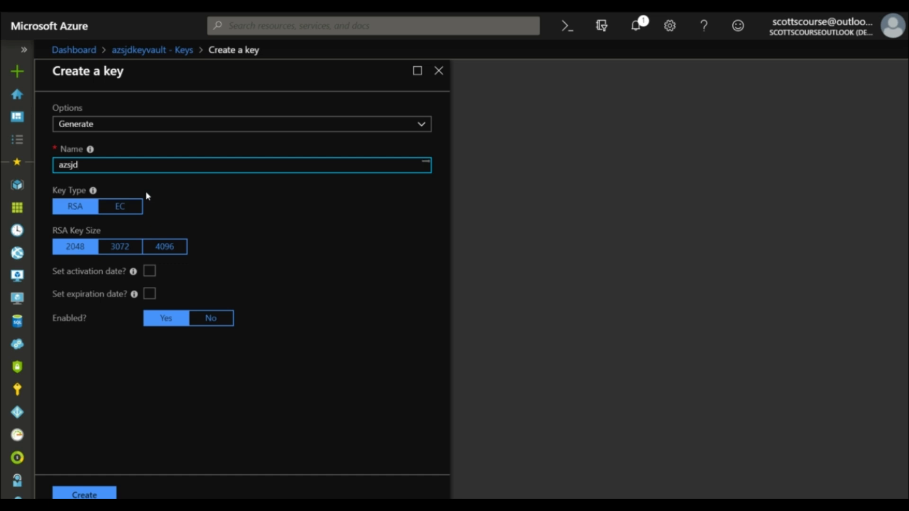
{"action": "type", "text": "diskenc"}
{"action": "type", "text": "ery"}
{"action": "type", "text": "yption"}
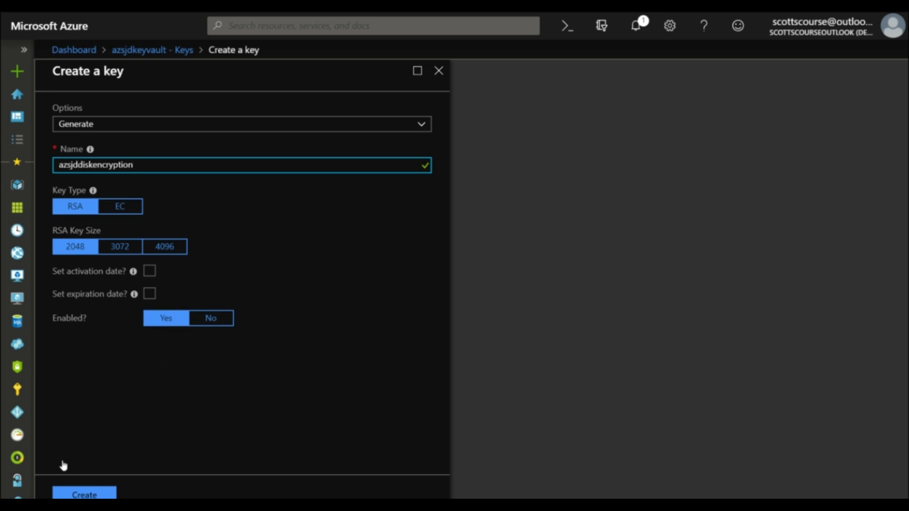
{"action": "left_click", "coordinate": [109, 489]}
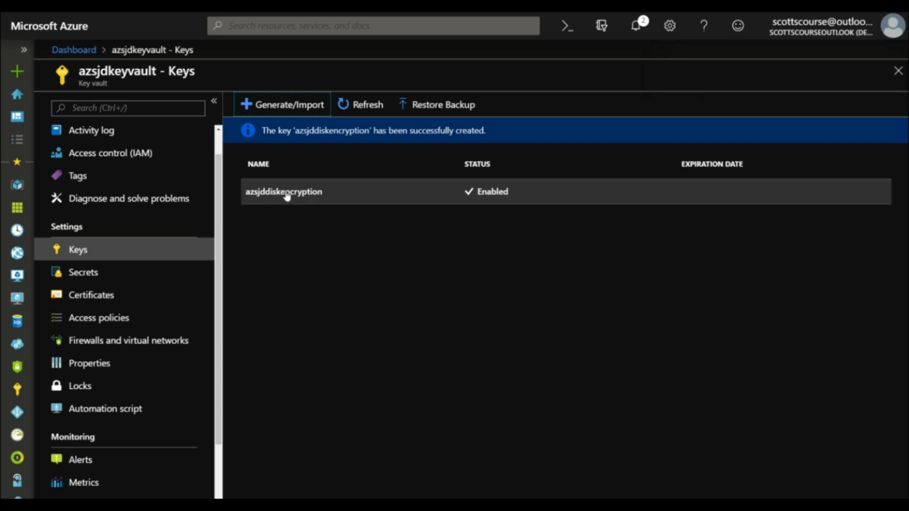
Step: Return to the dashboard and start a new Windows Server 2016 virtual machine with its region set to West US
{"action": "left_click", "coordinate": [74, 51]}
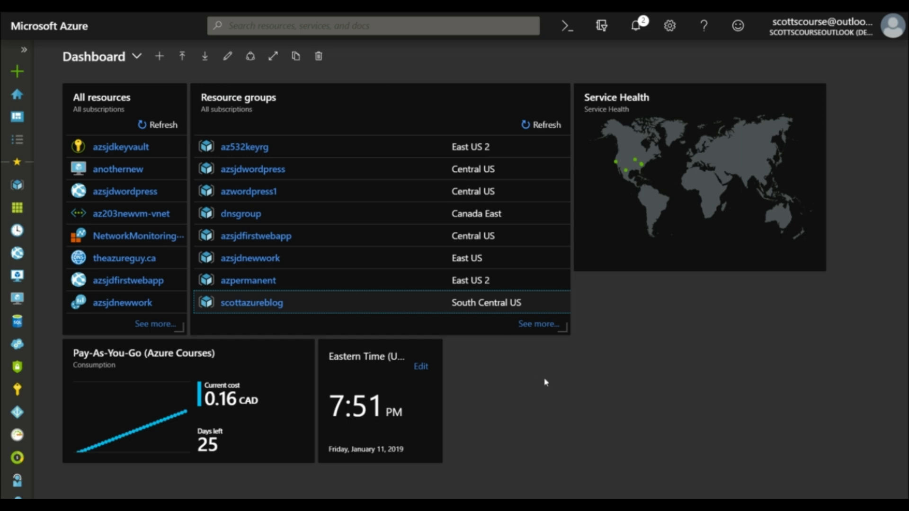
{"action": "left_click", "coordinate": [17, 76]}
{"action": "left_click", "coordinate": [309, 176]}
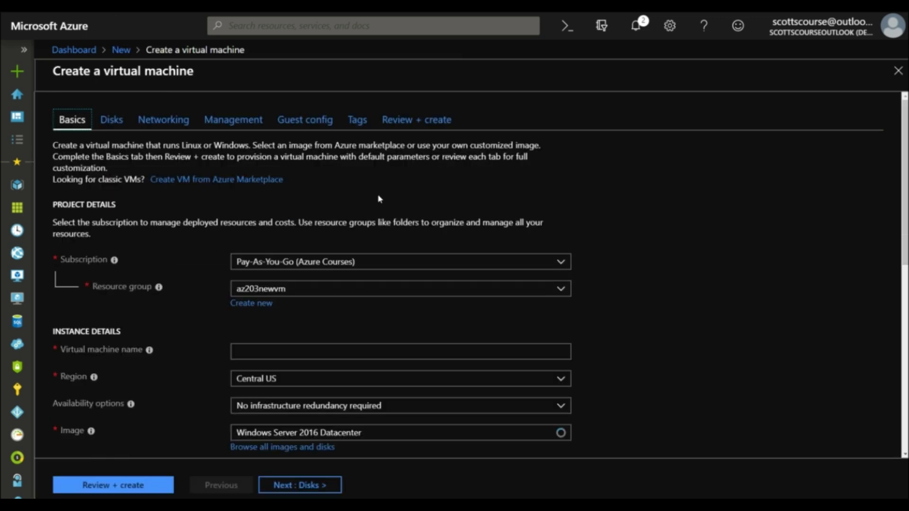
{"action": "left_click", "coordinate": [286, 350]}
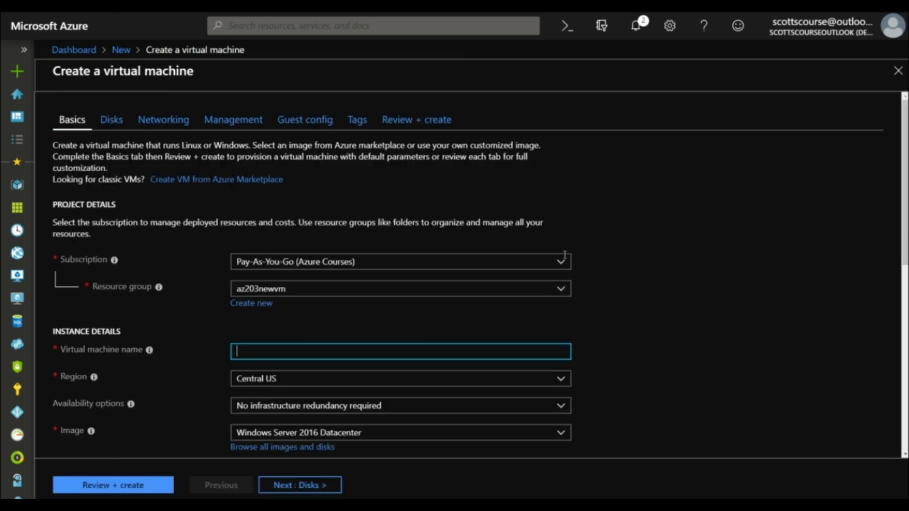
{"action": "scroll", "coordinate": [361, 203], "scroll_direction": "down", "scroll_amount": 1}
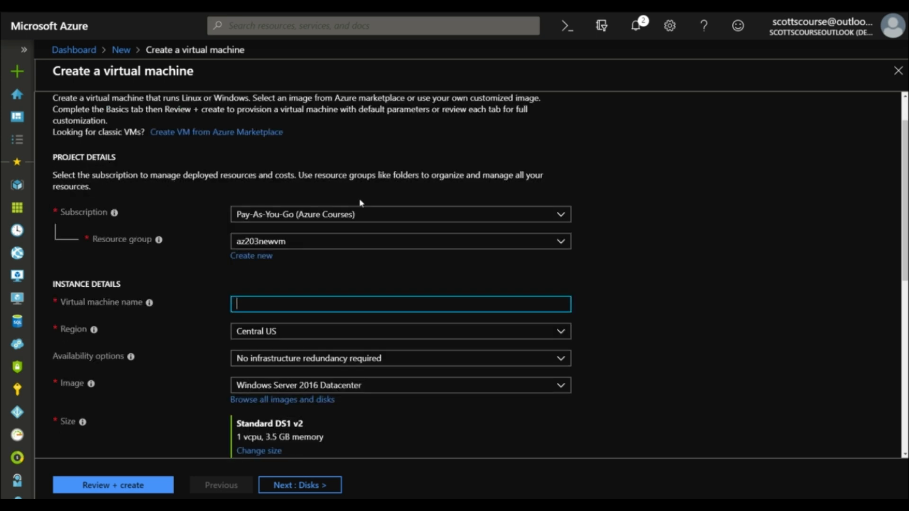
{"action": "left_click", "coordinate": [564, 332]}
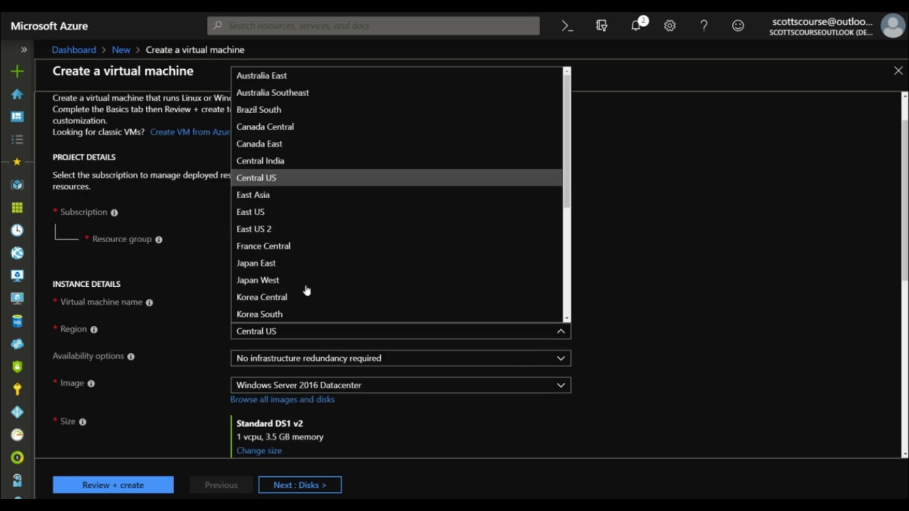
{"action": "scroll", "coordinate": [307, 291], "scroll_direction": "down", "scroll_amount": 5}
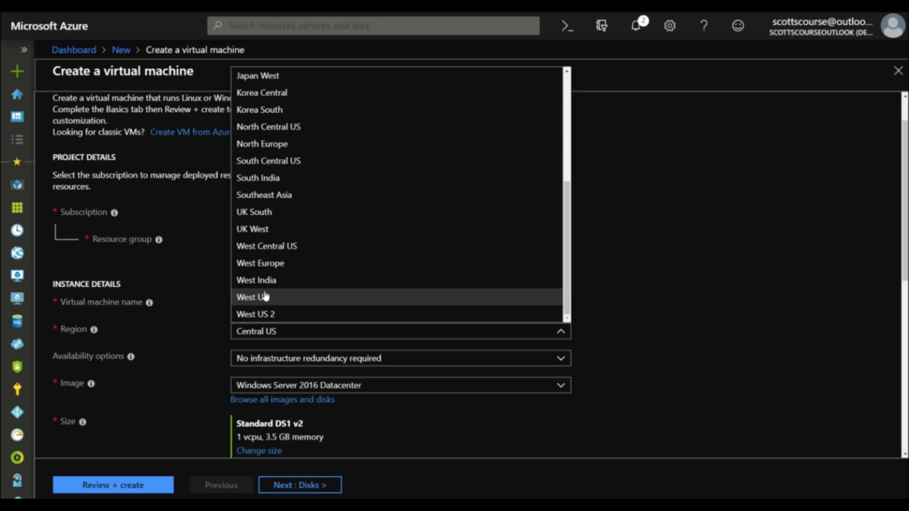
{"action": "left_click", "coordinate": [265, 296]}
{"action": "left_click", "coordinate": [262, 299]}
Step: Name the virtual machine anothernew, review its settings summary, and create it
{"action": "type", "text": "anothernew"}
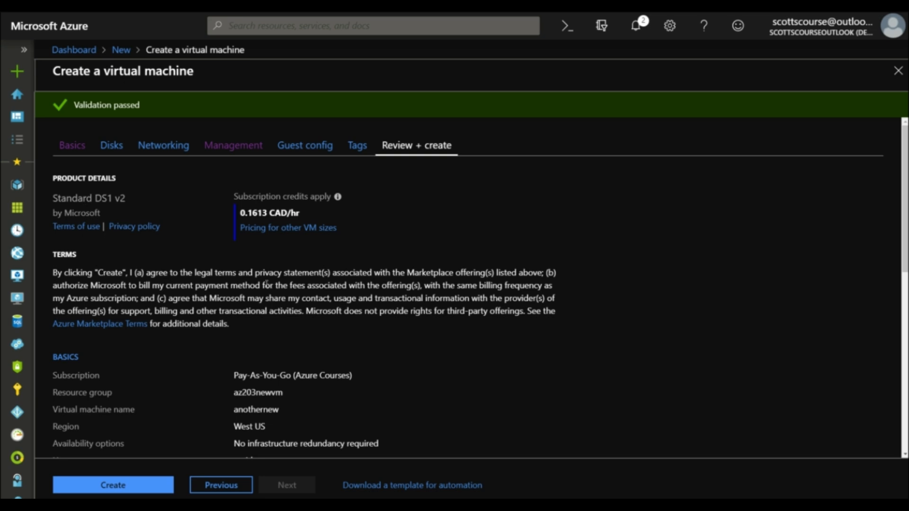
{"action": "scroll", "coordinate": [266, 284], "scroll_direction": "down", "scroll_amount": 2}
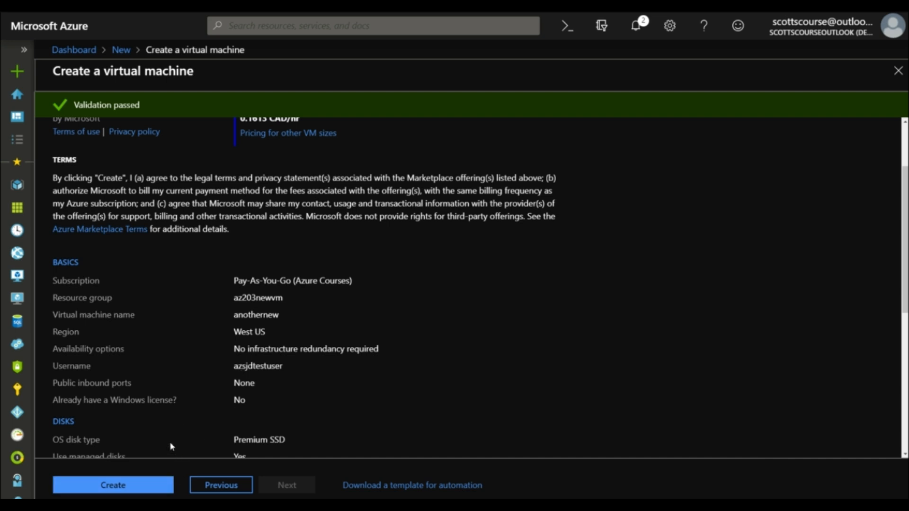
{"action": "left_click", "coordinate": [118, 492]}
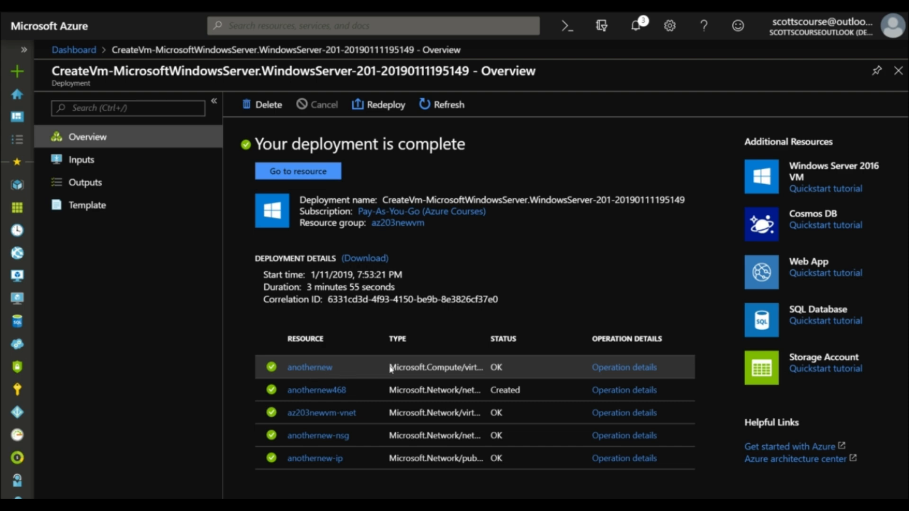
Step: Open the deployed anothernew virtual machine's disks and check the OS disk's encryption status
{"action": "left_click", "coordinate": [303, 369]}
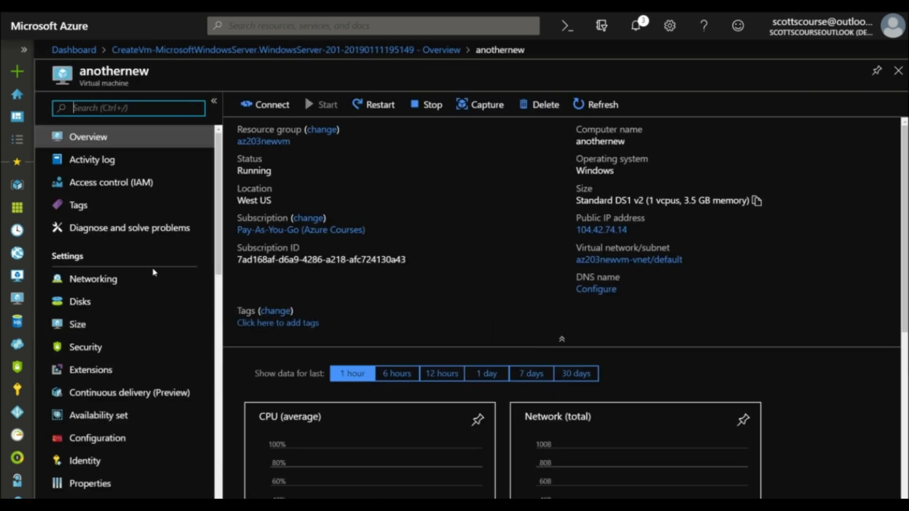
{"action": "left_click", "coordinate": [86, 303]}
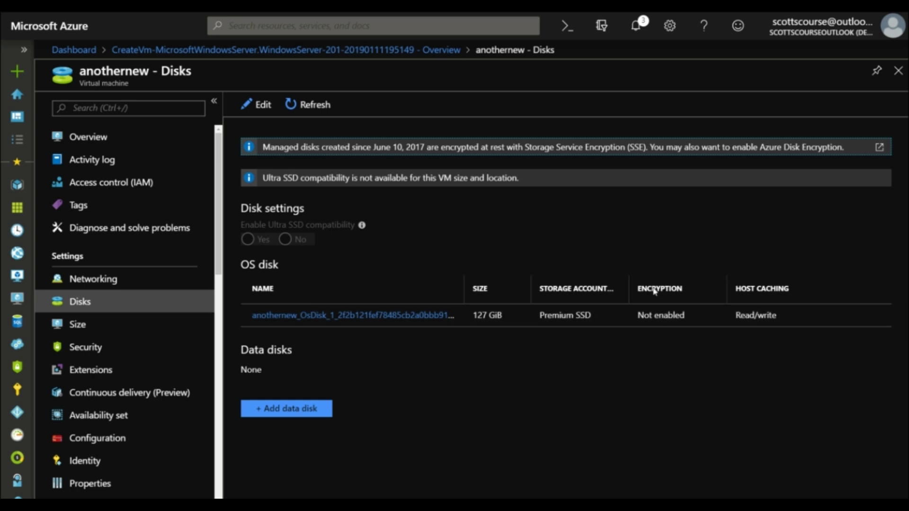
{"action": "left_click", "coordinate": [657, 315]}
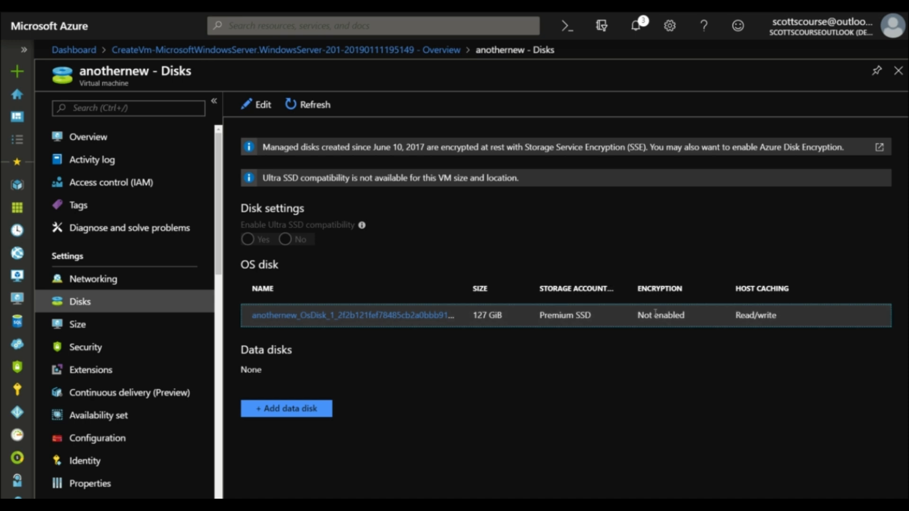
Step: Open a PowerShell Cloud Shell session and enlarge its pane to nearly the full window height
{"action": "left_click", "coordinate": [570, 33]}
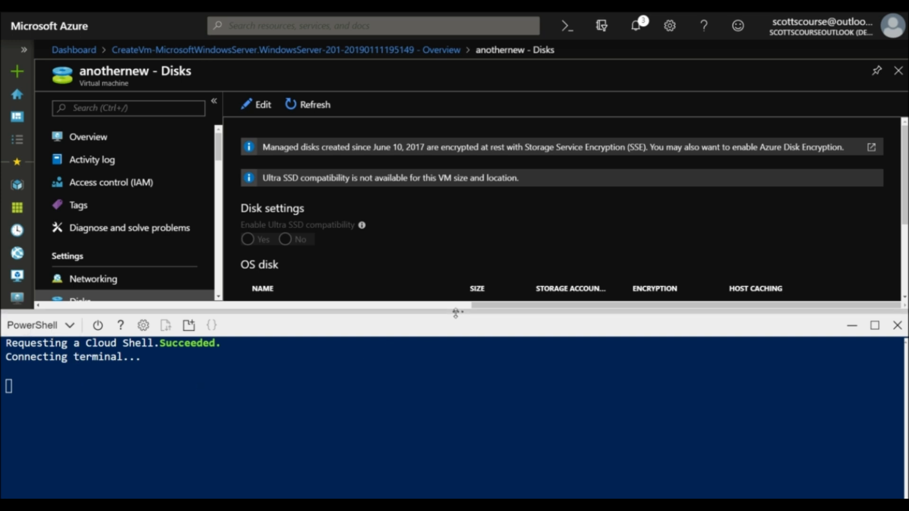
{"action": "left_click_drag", "start_coordinate": [456, 311], "coordinate": [467, 69]}
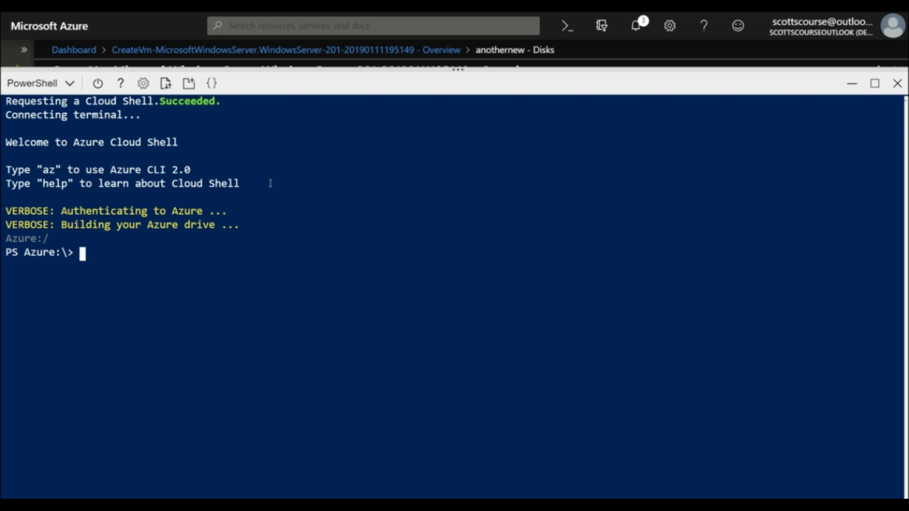
Step: List all files in the Cloud Shell with ls -al and clear the terminal
{"action": "type", "text": "ls -al"}
{"action": "key", "text": "Return"}
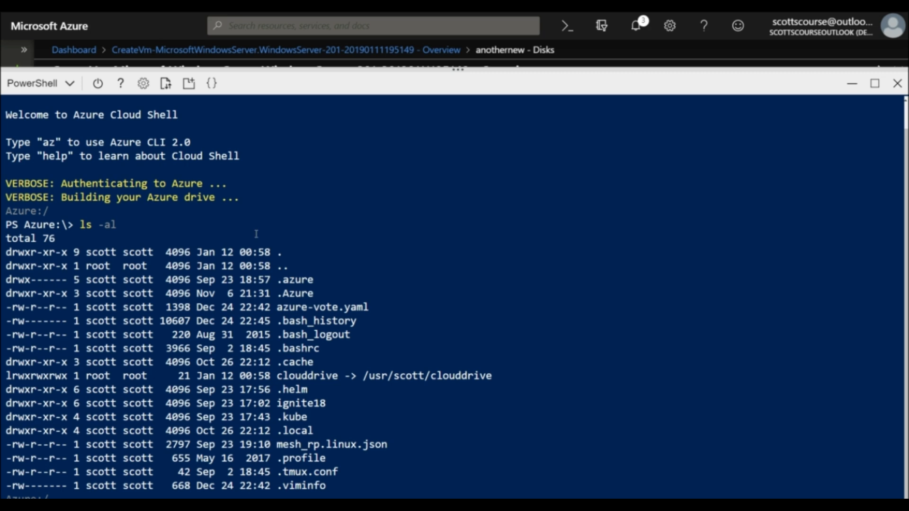
{"action": "key", "text": "ctrl+l"}
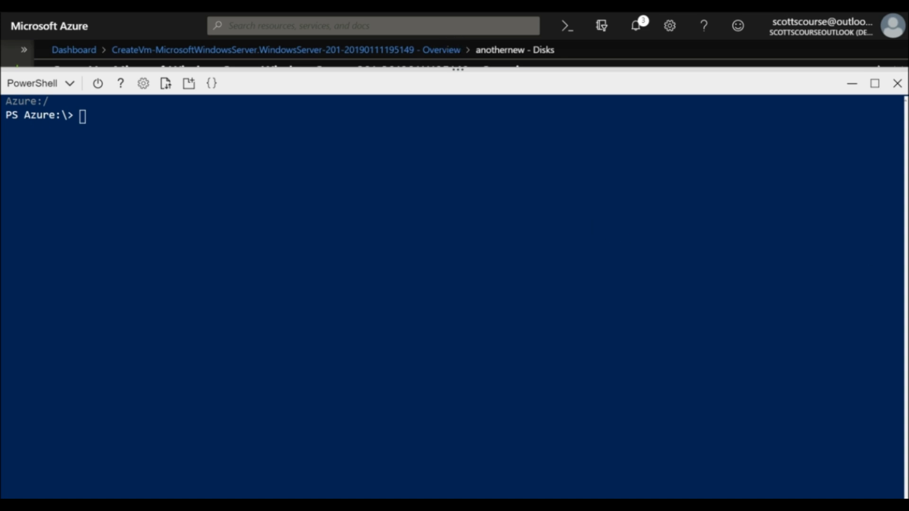
Step: Switch to the Microsoft Docs article on encrypting Windows VM disks and examine its requirements and the Encrypt a virtual machine script
{"action": "left_click_drag", "start_coordinate": [908, 110], "coordinate": [75, 13]}
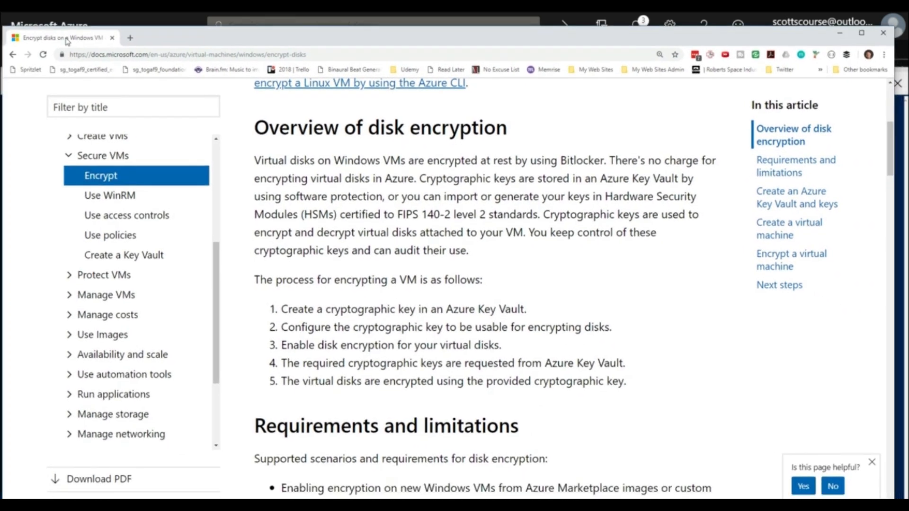
{"action": "scroll", "coordinate": [498, 205], "scroll_direction": "down", "scroll_amount": 14}
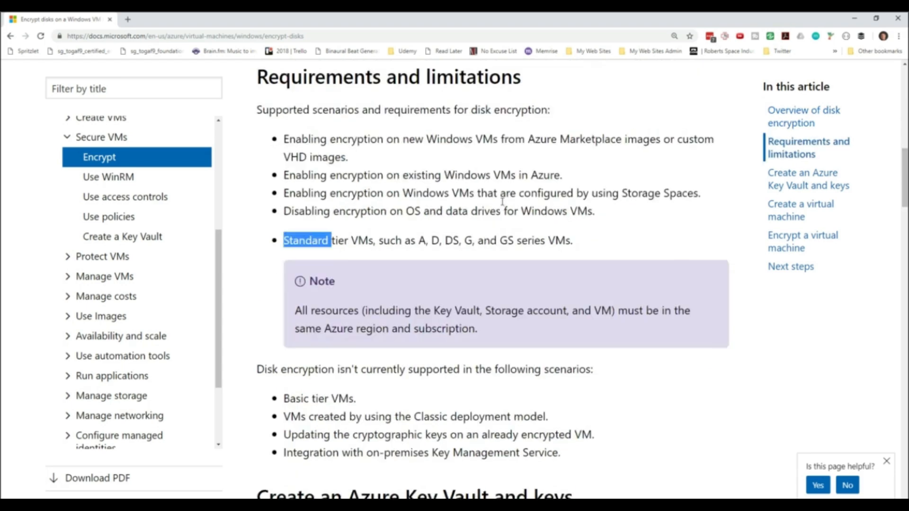
{"action": "scroll", "coordinate": [505, 204], "scroll_direction": "down", "scroll_amount": 9}
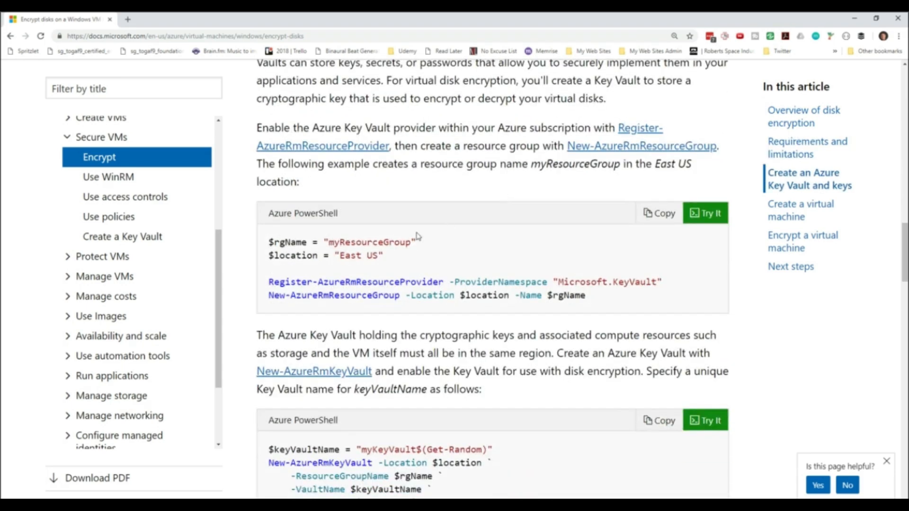
{"action": "scroll", "coordinate": [483, 243], "scroll_direction": "down", "scroll_amount": 12}
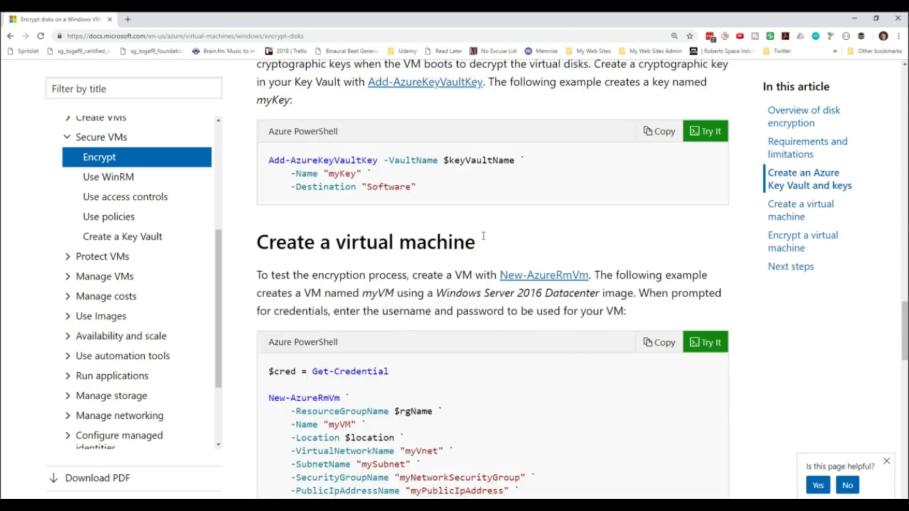
{"action": "scroll", "coordinate": [485, 239], "scroll_direction": "down", "scroll_amount": 4}
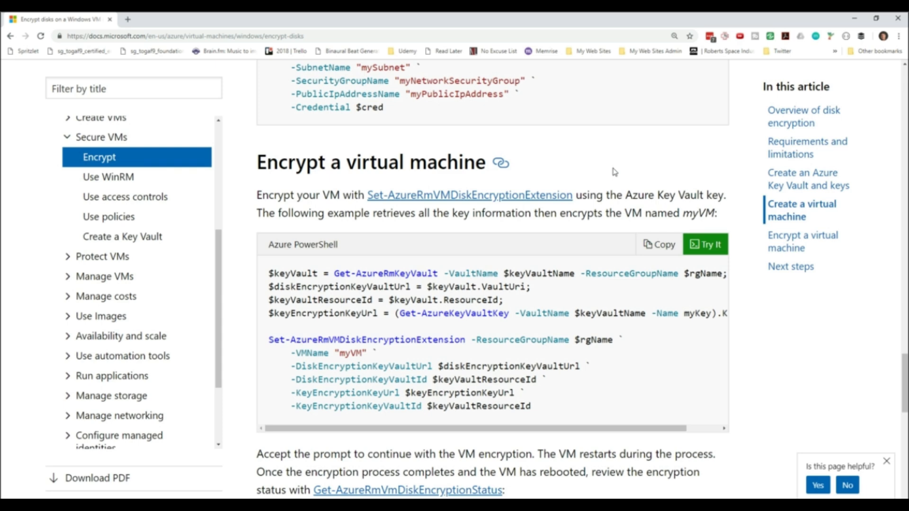
{"action": "scroll", "coordinate": [508, 177], "scroll_direction": "up", "scroll_amount": 2}
{"action": "scroll", "coordinate": [446, 145], "scroll_direction": "up", "scroll_amount": 1}
{"action": "scroll", "coordinate": [403, 151], "scroll_direction": "down", "scroll_amount": 4}
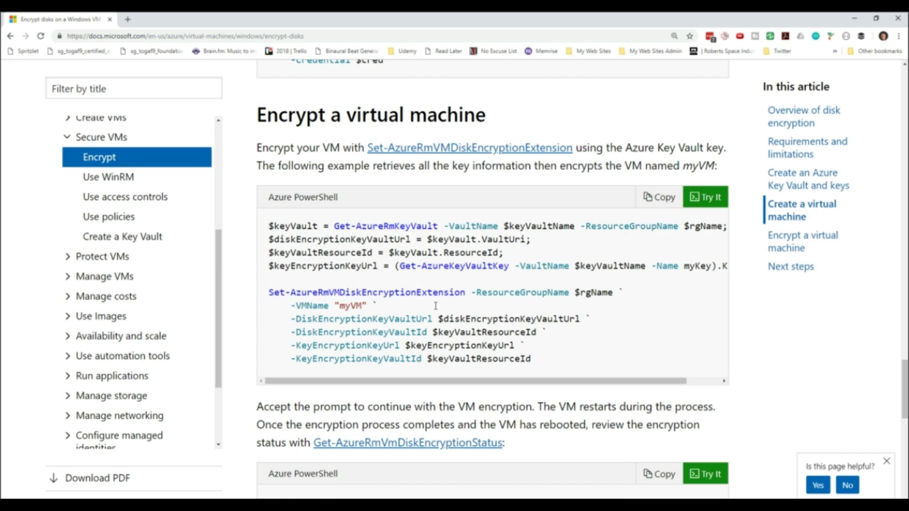
Step: Switch to the prepared encryption script in Sublime Text, examine its vault, key and VM names, and return to Cloud Shell
{"action": "left_click", "coordinate": [855, 19]}
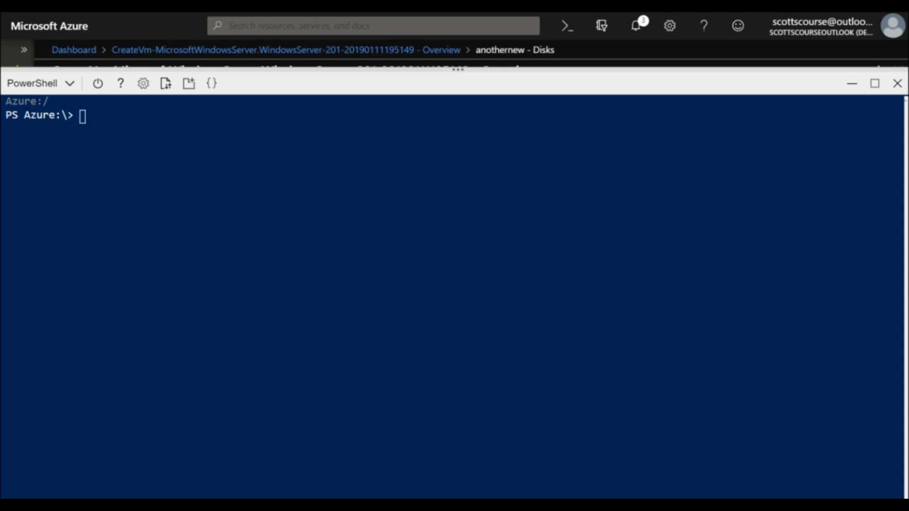
{"action": "left_click_drag", "start_coordinate": [908, 56], "coordinate": [214, 37]}
{"action": "left_click", "coordinate": [250, 120]}
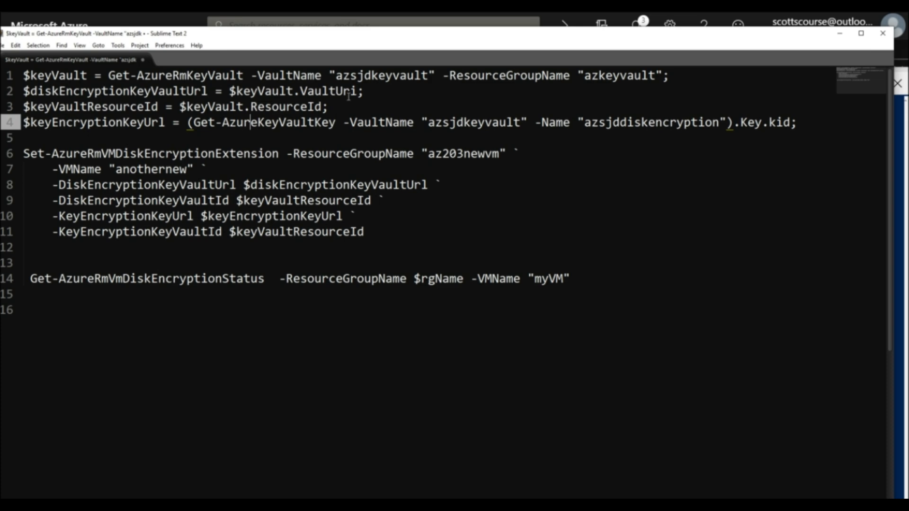
{"action": "double_click", "coordinate": [363, 76]}
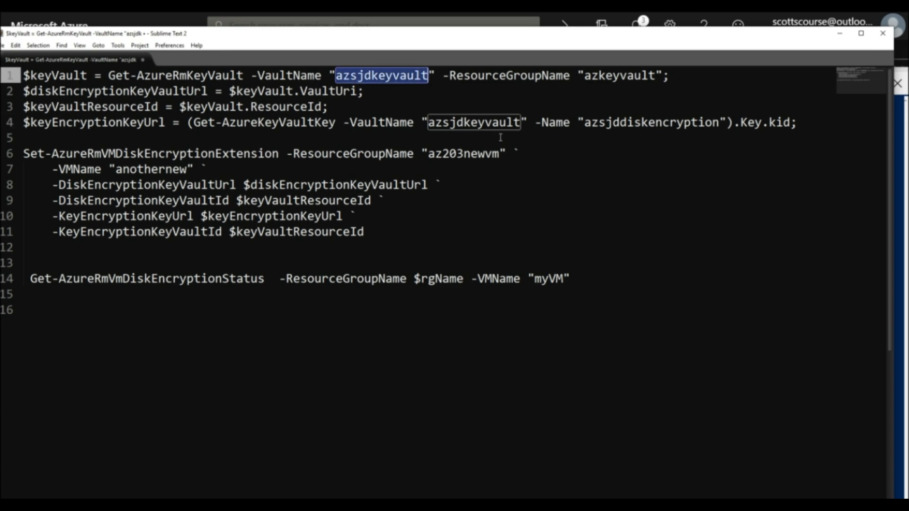
{"action": "left_click", "coordinate": [26, 75]}
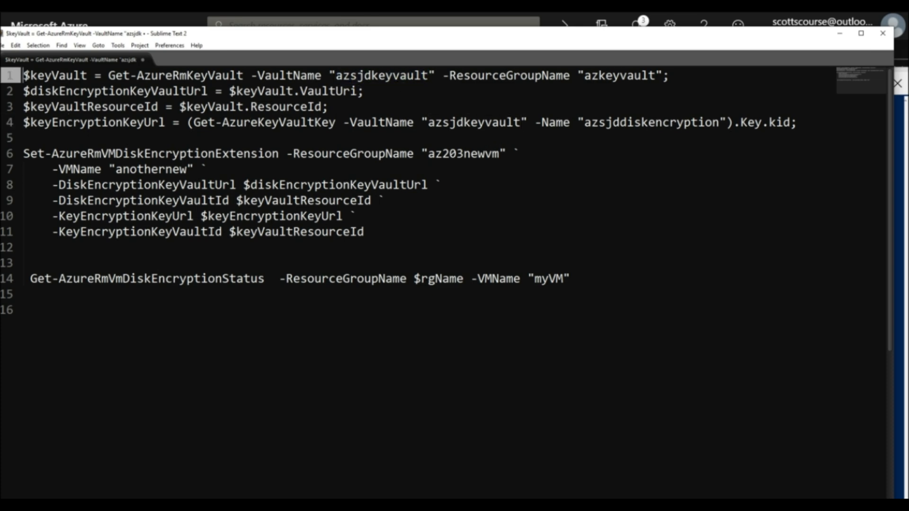
{"action": "left_click_drag", "start_coordinate": [133, 35], "coordinate": [908, 61]}
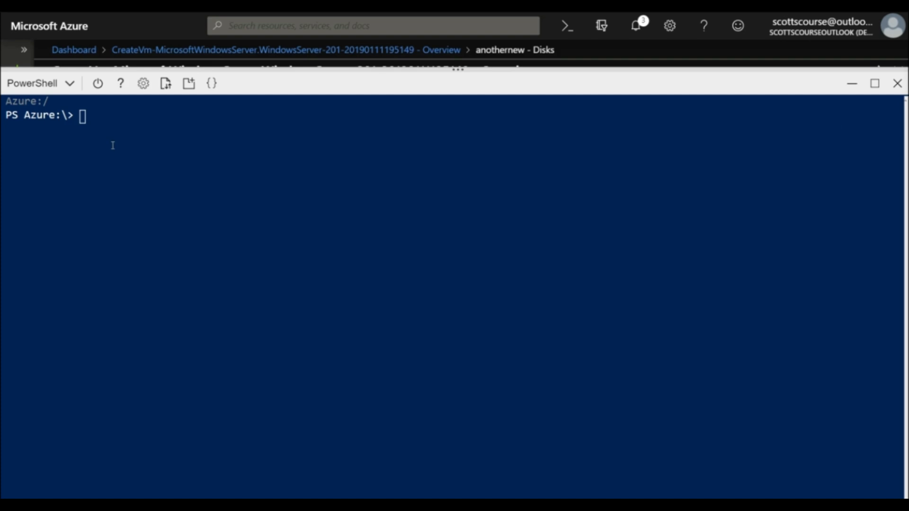
Step: Store the azsjdkeyvault vault from resource group azkeyvault in $keyVault using Get-AzureRmKeyVault
{"action": "left_click", "coordinate": [90, 116]}
{"action": "left_click", "coordinate": [94, 119]}
{"action": "type", "text": "$keyVault = Get-AzureRmKeyVault -VaultName \"azsjdkeyvault\" -ResourceGroupName \"azkeyvault\";"}
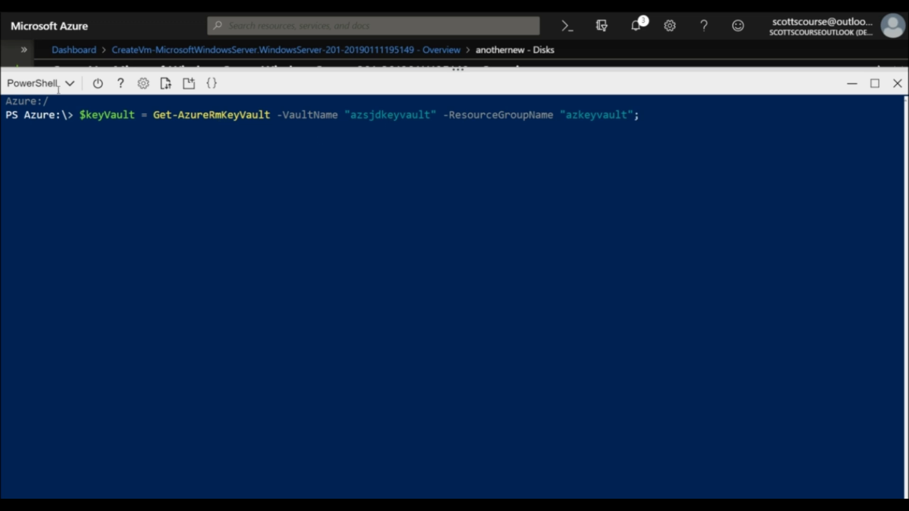
{"action": "key", "text": "Return"}
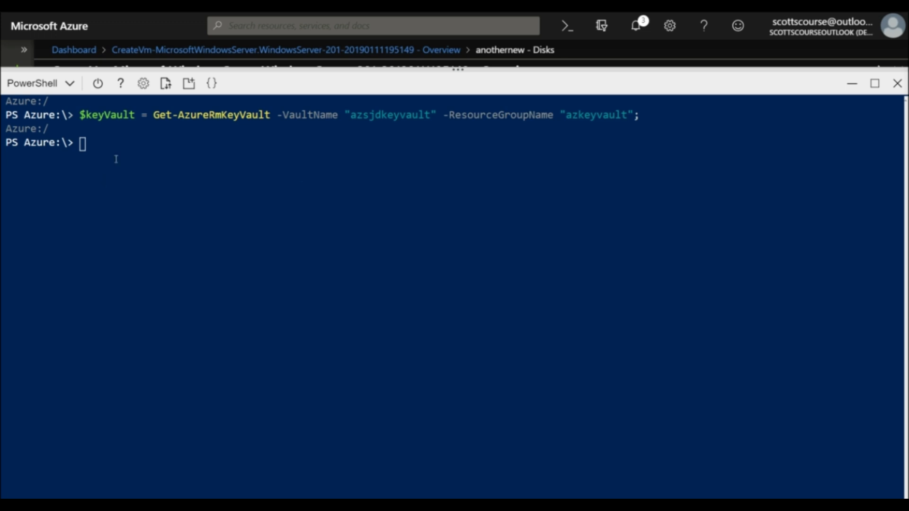
Step: Assign $keyVault.VaultUri to $diskEncryptionKeyVaultUrl and print the variable to check it
{"action": "type", "text": "$diskEncryptionKeyVaultUrl = $keyVault.VaultUri;"}
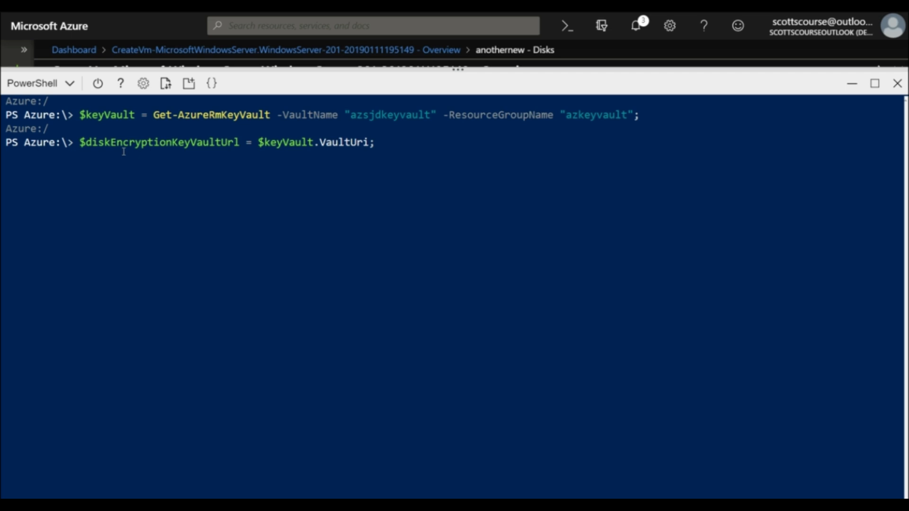
{"action": "key", "text": "Return"}
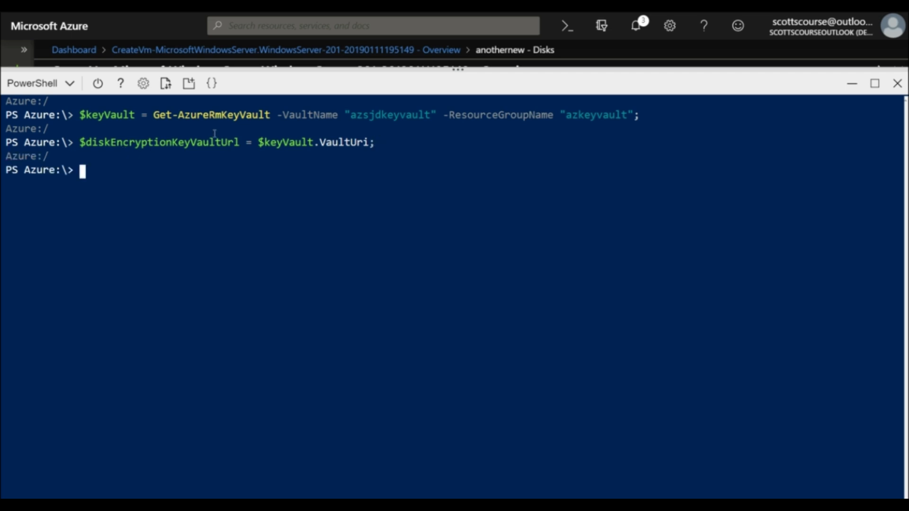
{"action": "type", "text": "$diskEn"}
{"action": "key", "text": "Tab"}
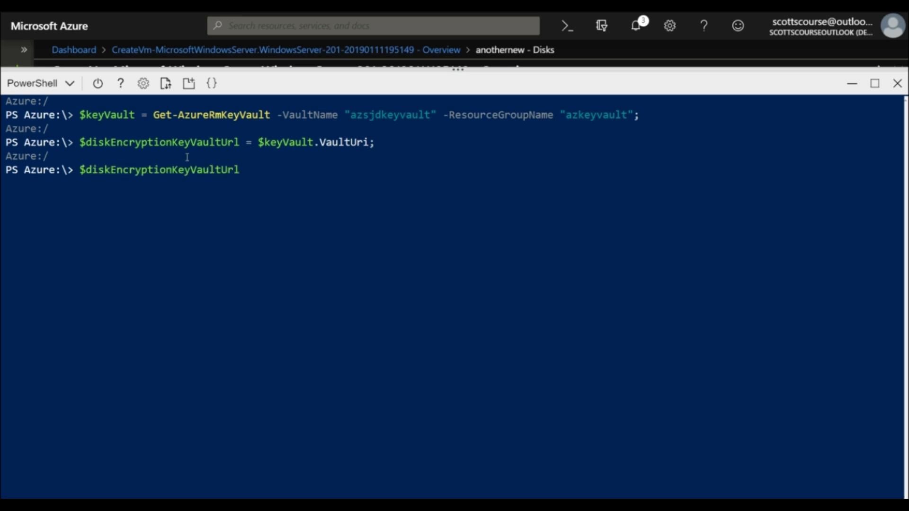
{"action": "key", "text": "Return"}
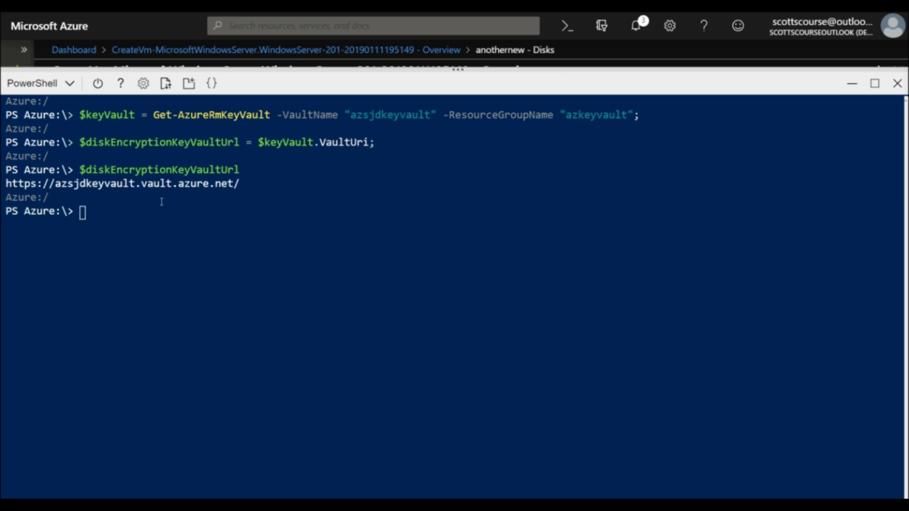
Step: Assign $keyVault.ResourceId to $keyVaultResourceId and print the variable to check it
{"action": "left_click", "coordinate": [132, 210]}
{"action": "type", "text": "$keyVaultResourceId = $keyVault.ResourceId;"}
{"action": "key", "text": "Return"}
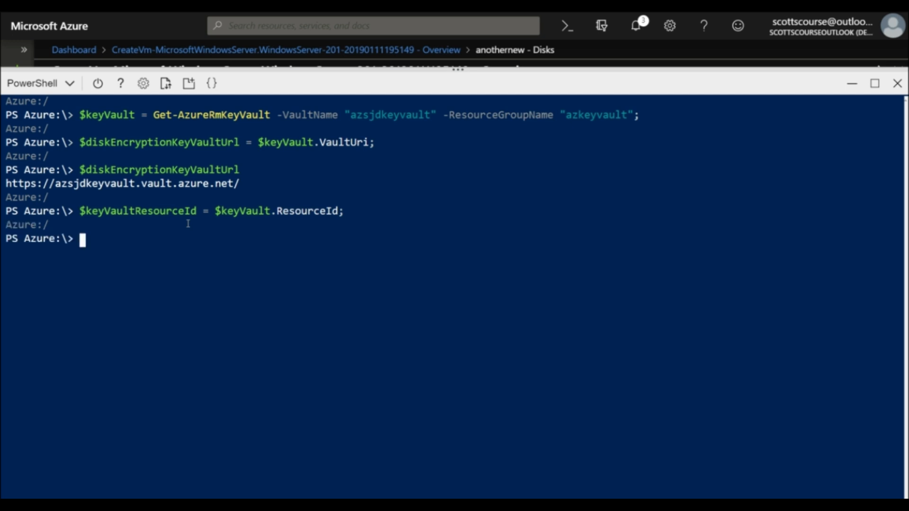
{"action": "type", "text": "$keyVault"}
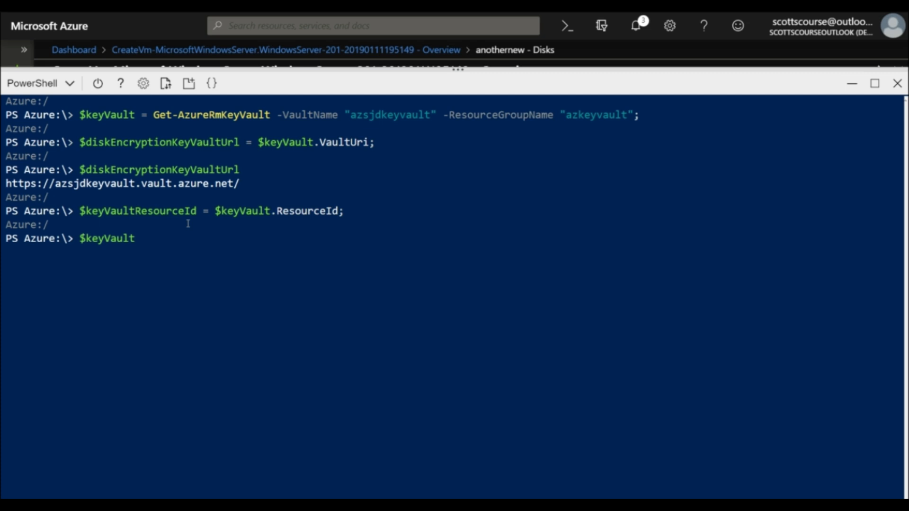
{"action": "type", "text": "ResourceId"}
{"action": "key", "text": "Return"}
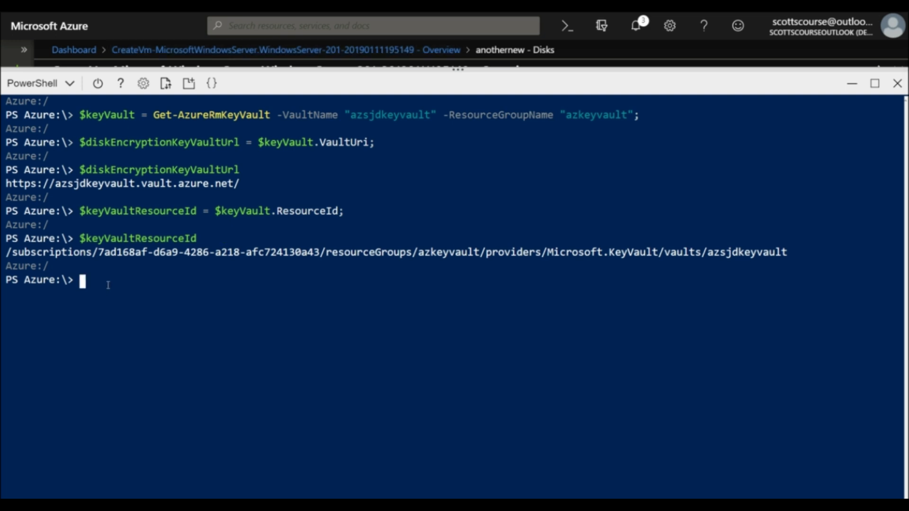
Step: Store the Key.kid of the azsjddiskencryption key from vault azsjdkeyvault in $keyEncryptionKeyUrl using Get-AzureKeyVaultKey
{"action": "type", "text": "$keyEncryptionKeyUrl = (Get-AzureKeyVaultKey -VaultName \"azsjdkeyvault\" -Name \"azsjddiskencryption\").Key.kid;"}
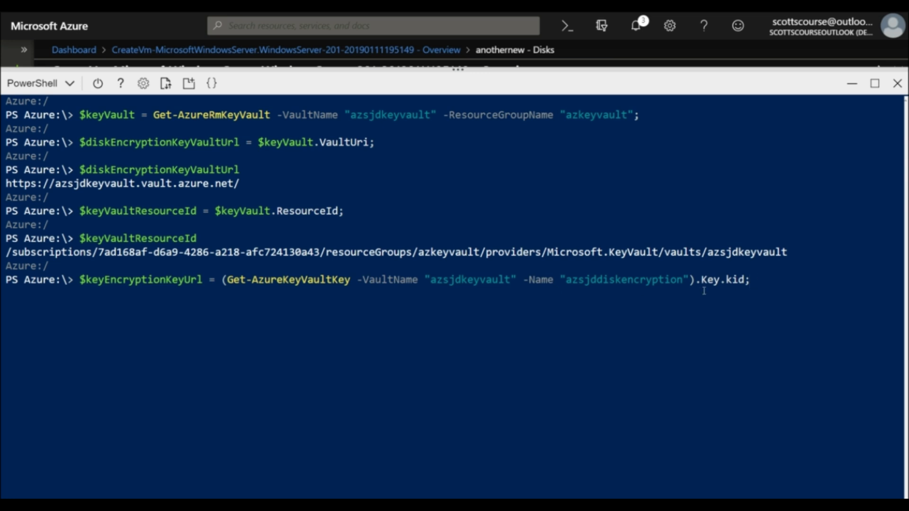
{"action": "key", "text": "Return"}
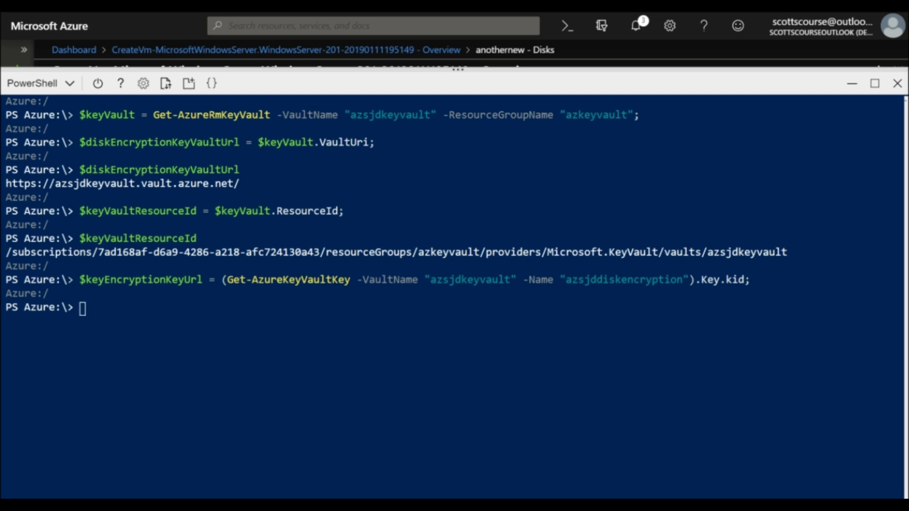
Step: Encrypt VM anothernew in resource group az203newvm with Set-AzureRmVMDiskEncryptionExtension, passing the stored vault URL, vault resource ID and key URL, and accept the confirmation
{"action": "left_click", "coordinate": [110, 316]}
{"action": "type", "text": "Set-AzureRmVMDiskEncryptionExtension -ResourceGroupName \"az203newvm\" `     -VMName \"anothernew\" `     -DiskEncryptionKeyVaultUrl $diskEncryptionKeyVaultUrl `     -DiskEncryptionKeyVaultId $keyVaultResourceId `     -KeyEncryptionKeyUrl $keyEncryptionKeyUrl `     -KeyEncryptionKeyVaultId $keyVaultResourceId"}
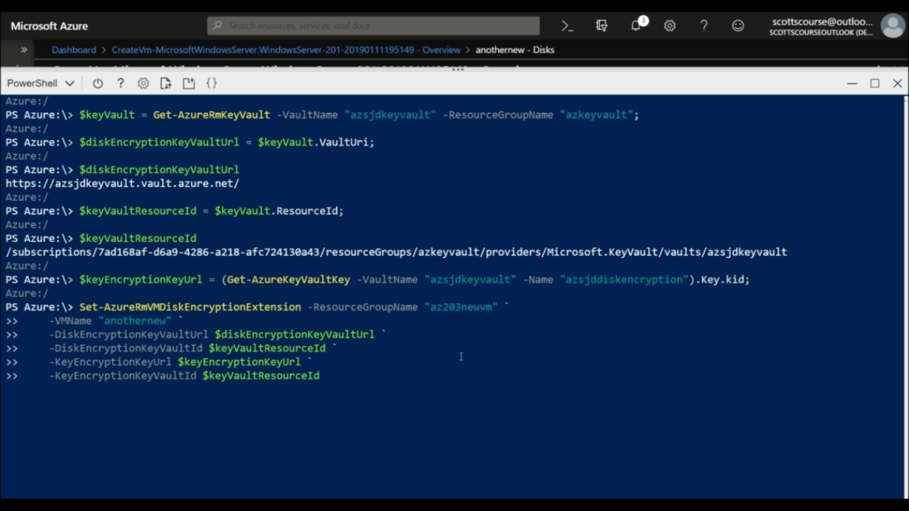
{"action": "key", "text": "Return"}
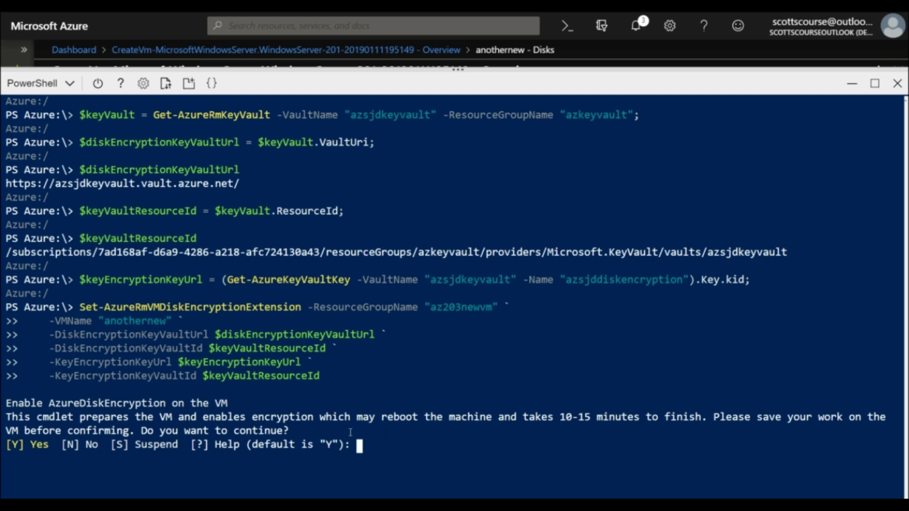
{"action": "key", "text": "Return"}
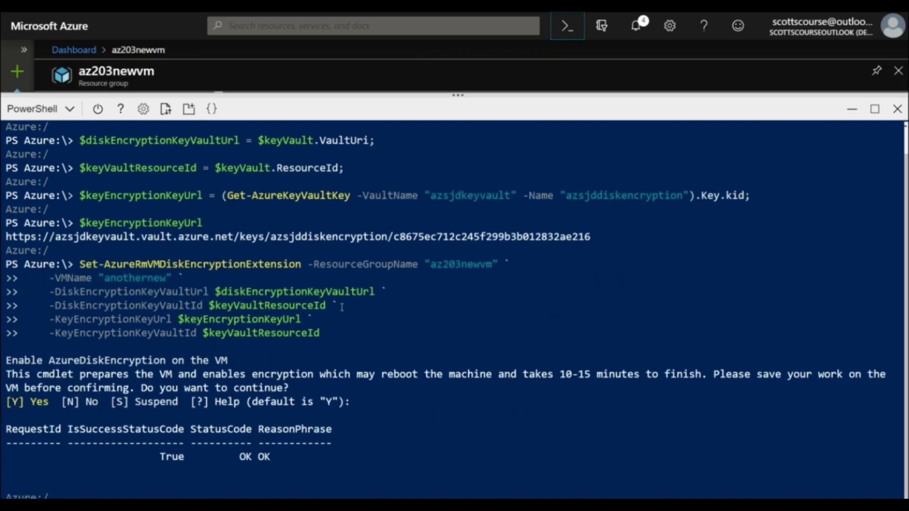
Step: Minimize Cloud Shell and open the anothernew virtual machine's disks from the dashboard to check the OS disk's encryption status
{"action": "left_click", "coordinate": [853, 110]}
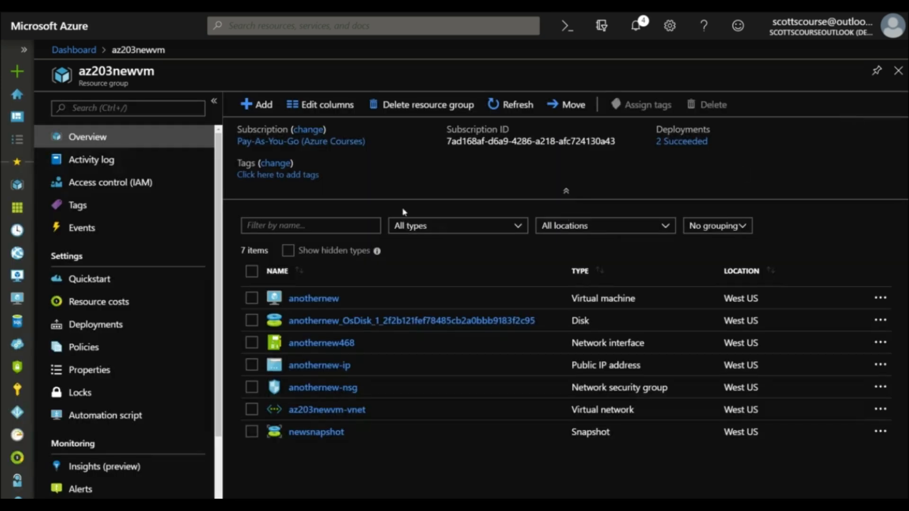
{"action": "left_click", "coordinate": [95, 50]}
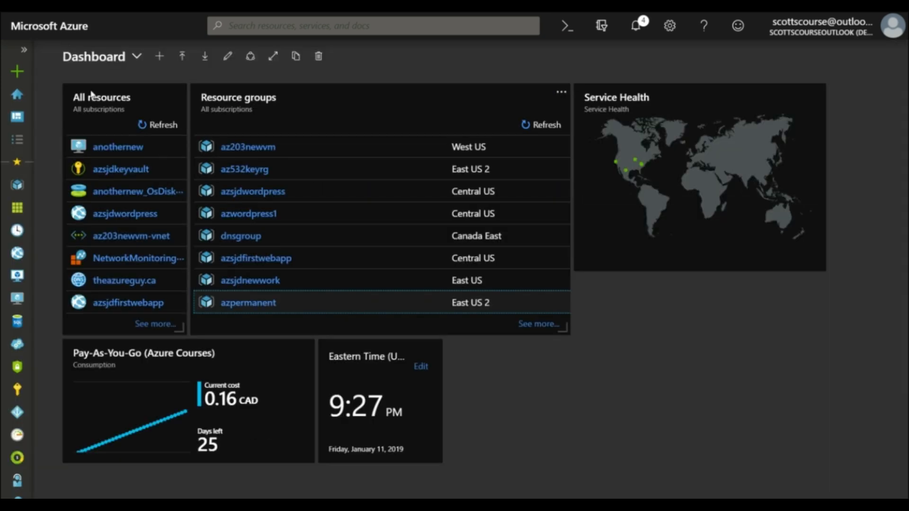
{"action": "left_click", "coordinate": [121, 151]}
{"action": "left_click", "coordinate": [84, 303]}
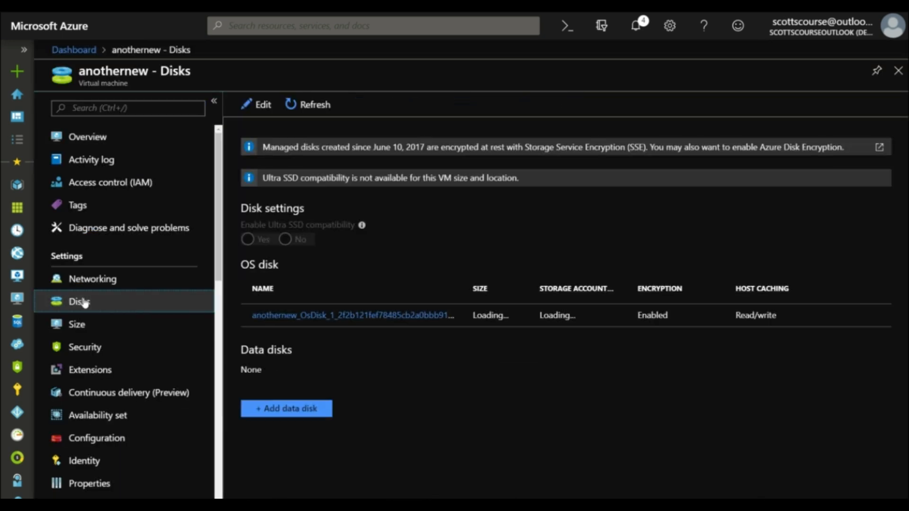